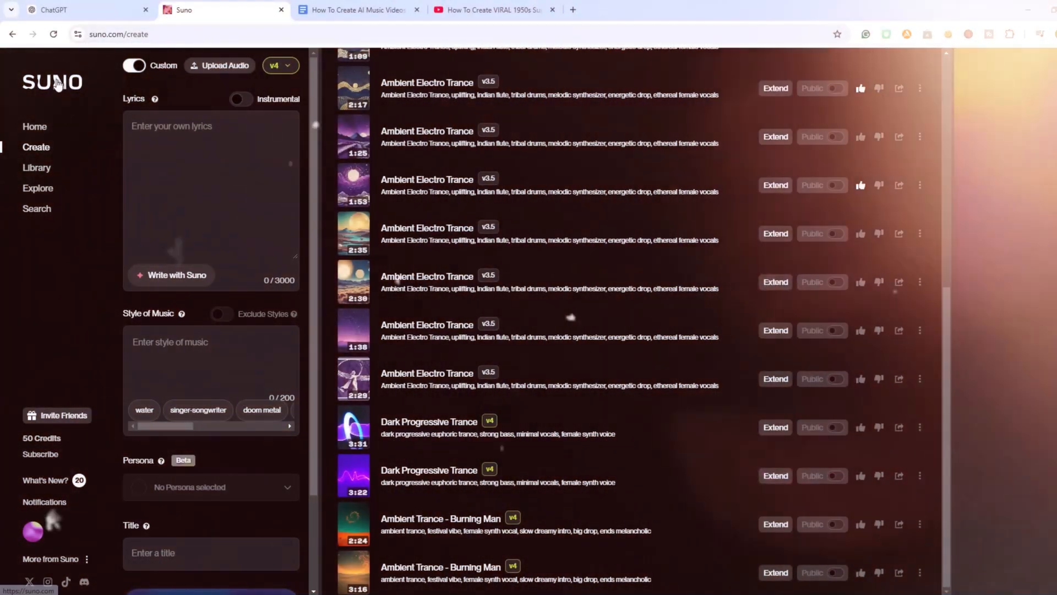
# - Open the song creation page and switch it to custom mode
pyautogui.click(57, 83)
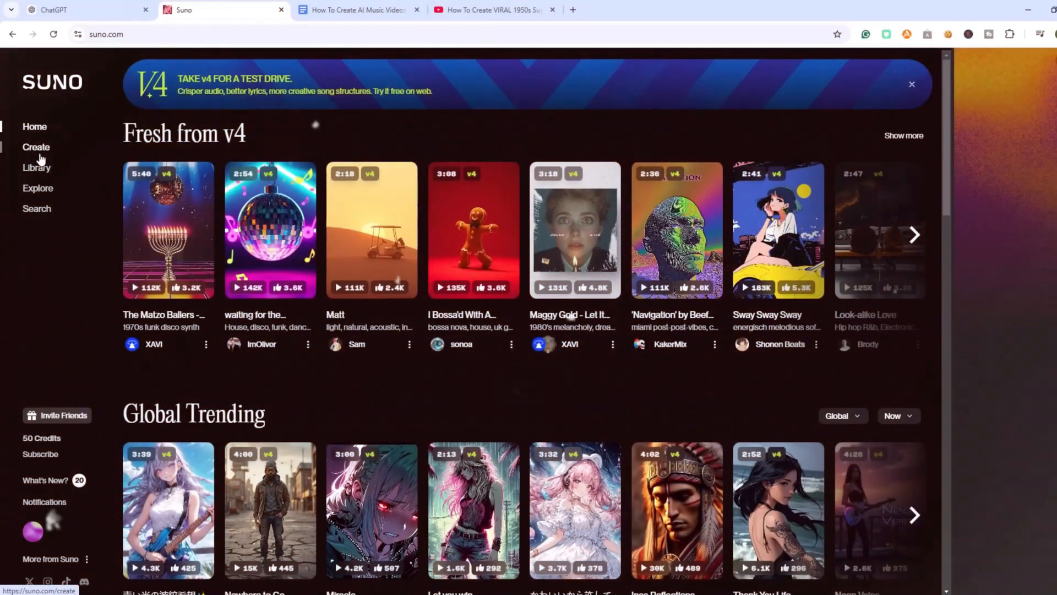
pyautogui.click(42, 159)
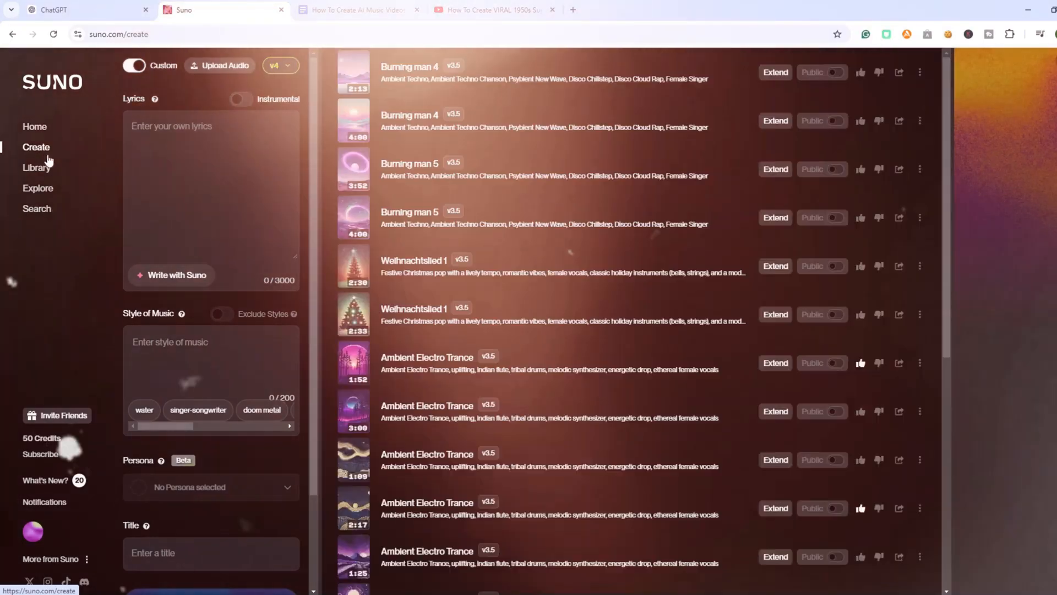
pyautogui.click(137, 70)
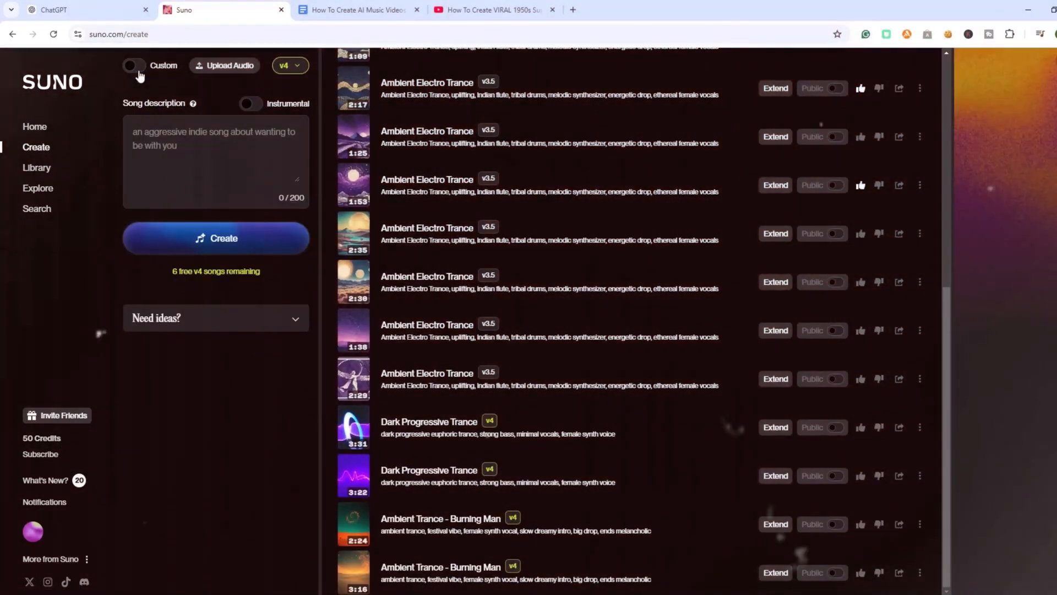
pyautogui.click(136, 66)
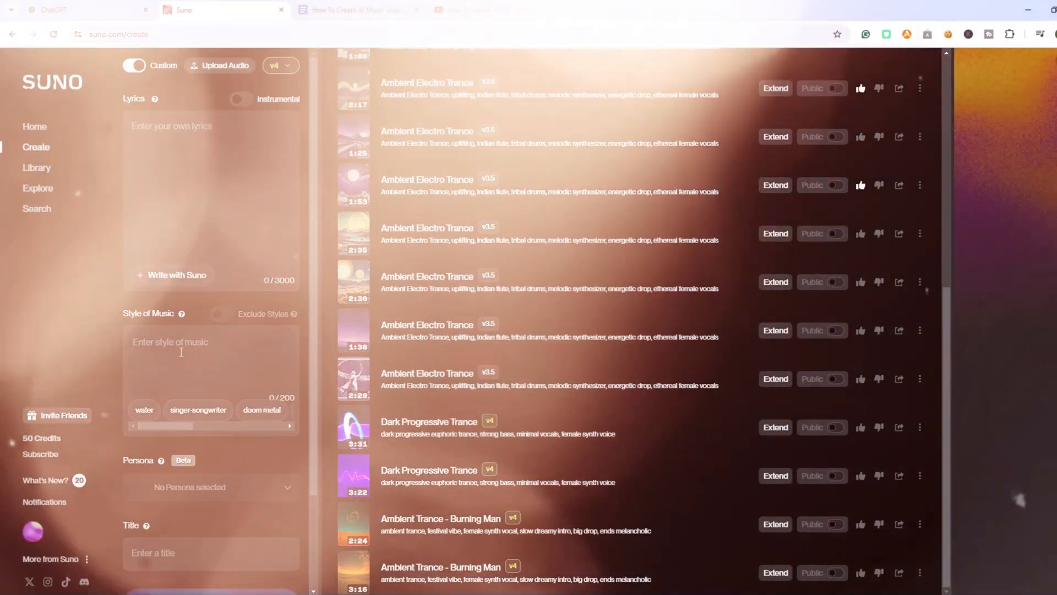
# - Set the music style to "ambient trance, festival vibe, female synth vocal, slow dreamy intro, energetic build, thick bass, melancholic outro"
pyautogui.click(181, 351)
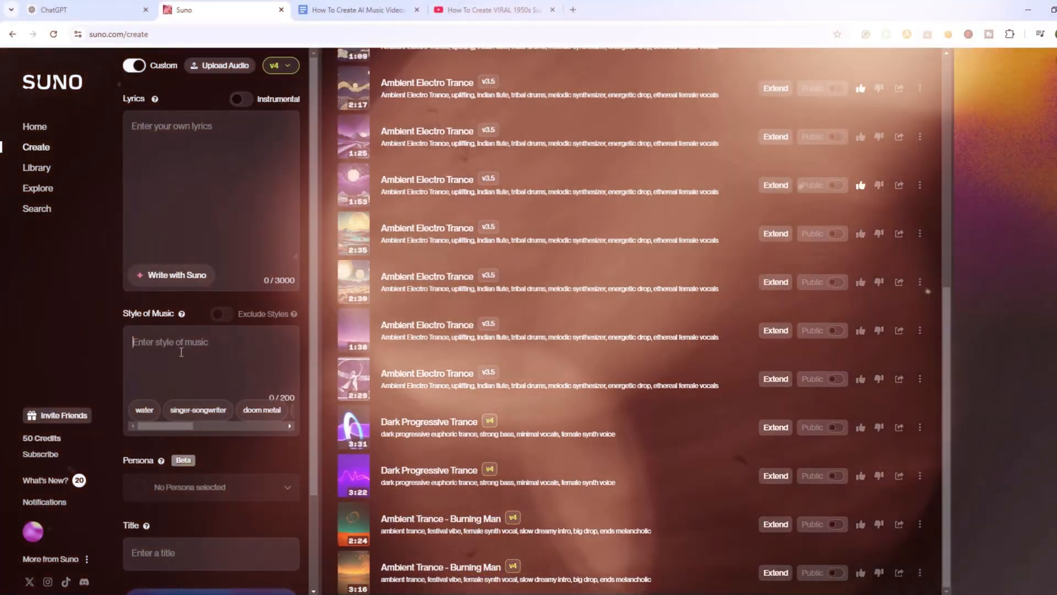
pyautogui.write('ambient trance, festival vibe, female synth vocal, slow dreamy intro, energetic build, thick bass, melancholic outro')
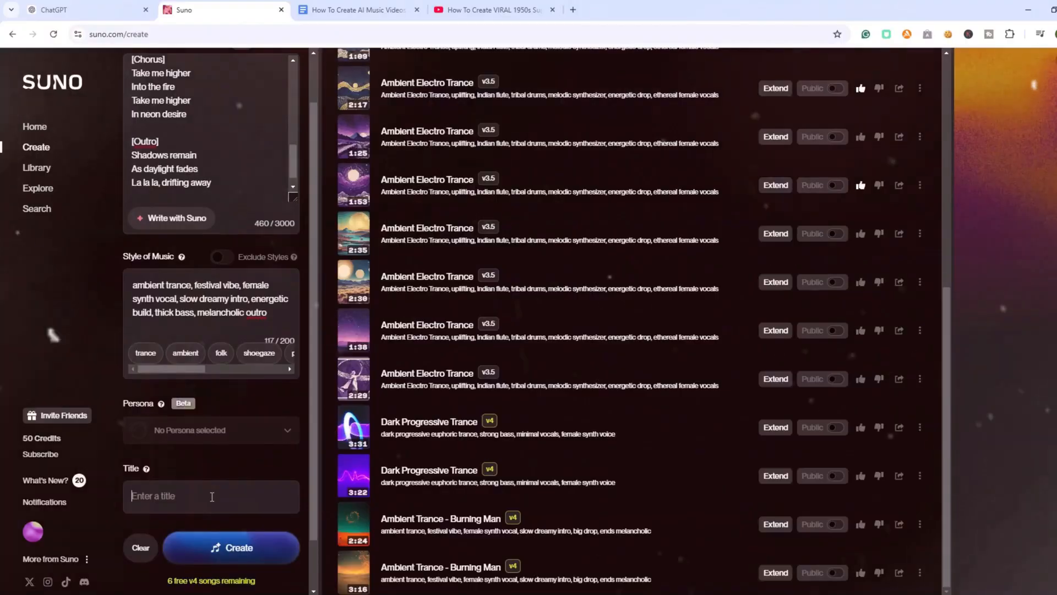
# - Title the song "Ambient Trance - Burning Man Vibe", generate it and open the first new version for listening
pyautogui.click(212, 496)
pyautogui.write('Am')
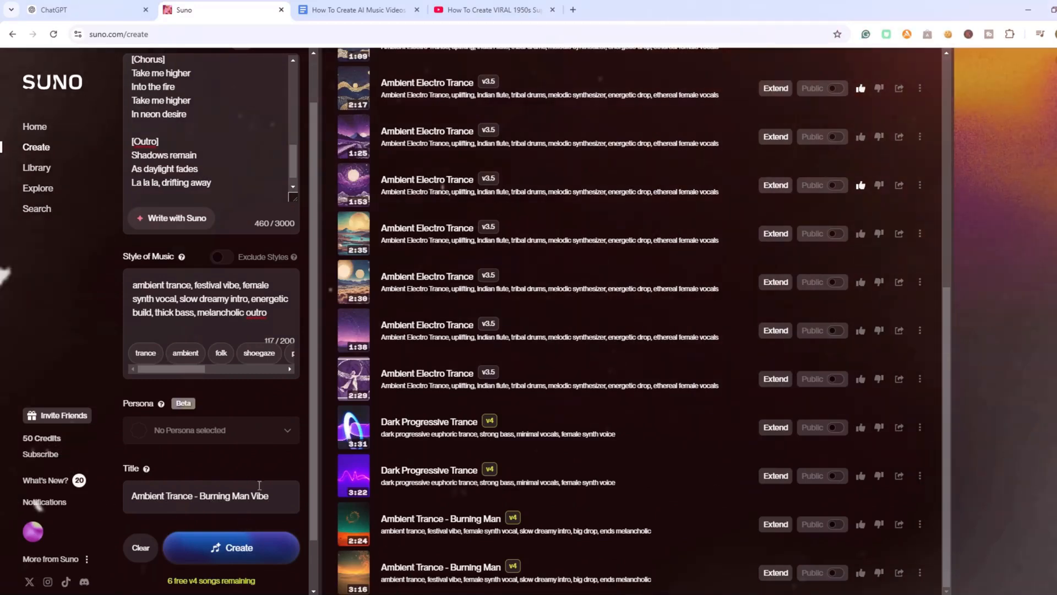
pyautogui.write('bient Trance - Burning Man Vibe')
pyautogui.click(272, 556)
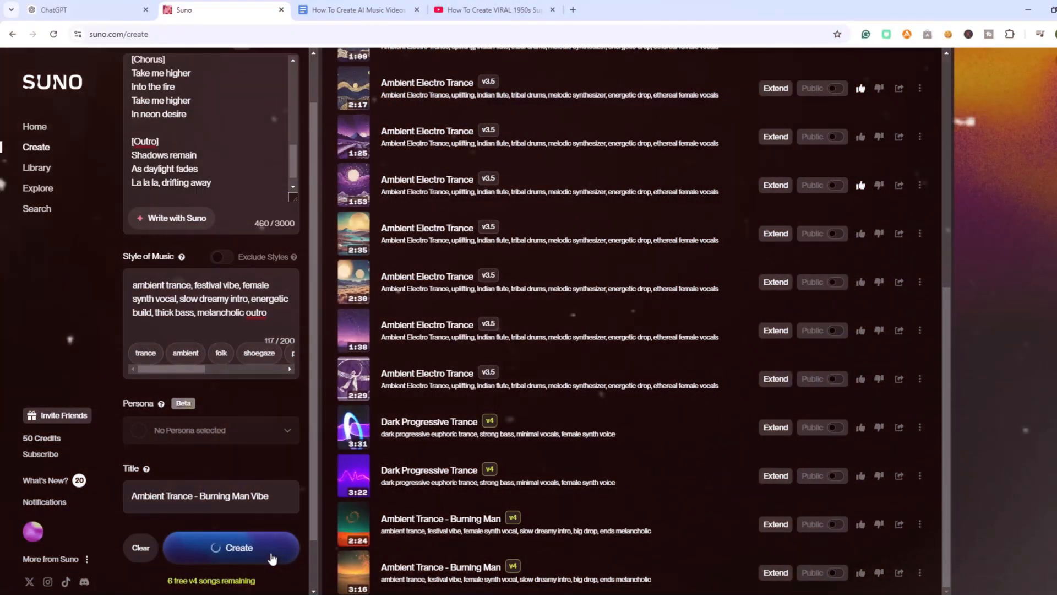
pyautogui.scroll(-1, 307, 468)
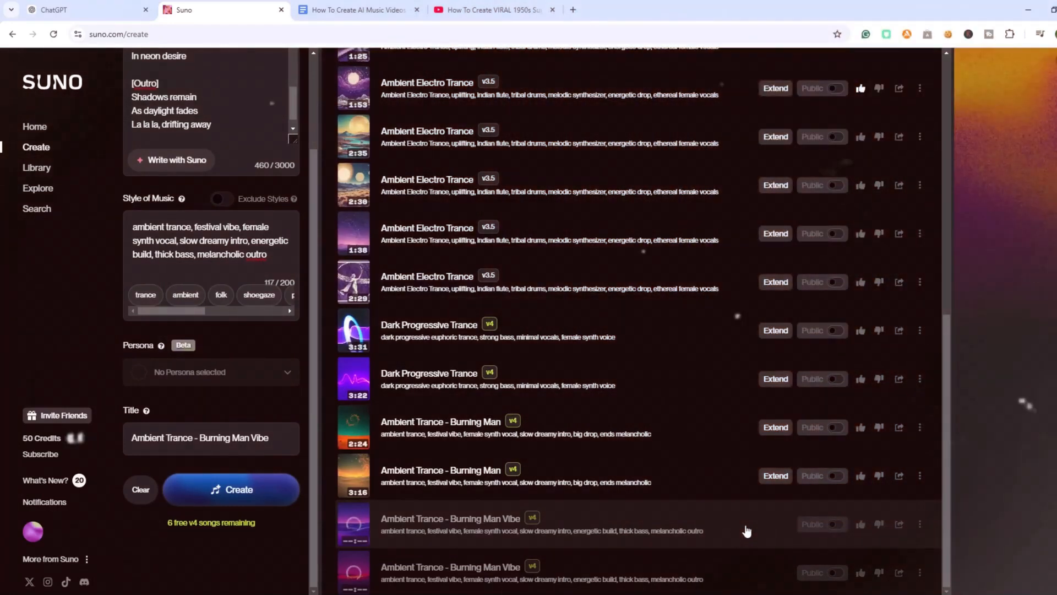
pyautogui.click(351, 533)
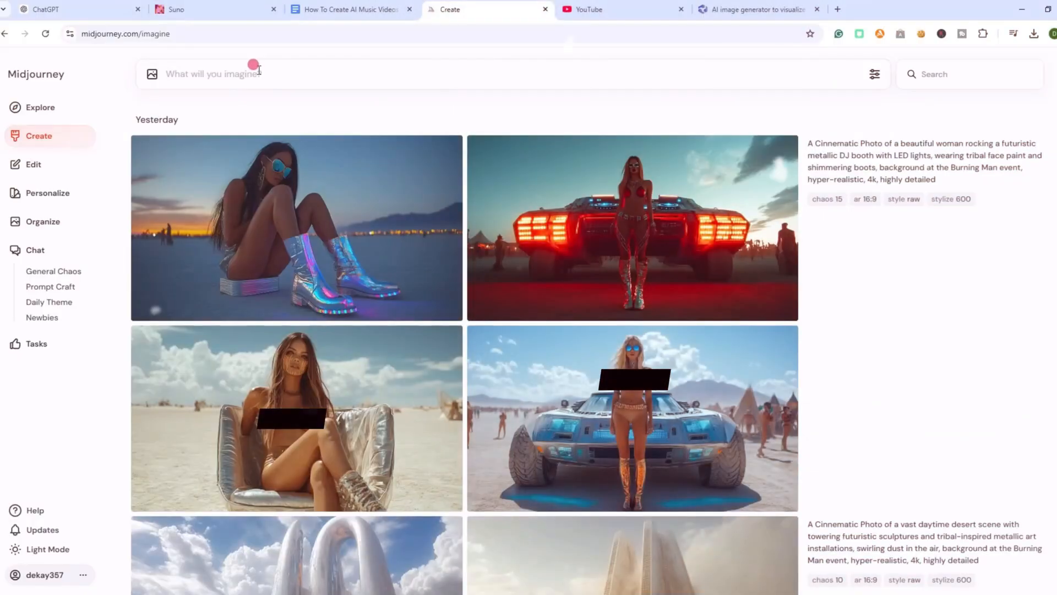
# - In Midjourney, enter a Burning Man metallic-sculptures prompt with --ar 16:9 --chaos 10 --stylize 500 --v 6 --no brand logos --no text, and open the generation settings
pyautogui.write('A Cinnematic Photo of towering metallic sculptures set against a vast desert plain, swirling dust dancing in the sunlight, futuristic tribal art installations scattered around, background at the Burning Man event --ar 16:9 --chaos 10 --stylize 500 --v 6 --no brand logos --no text --hyper-realistic --4k --highly detailed')
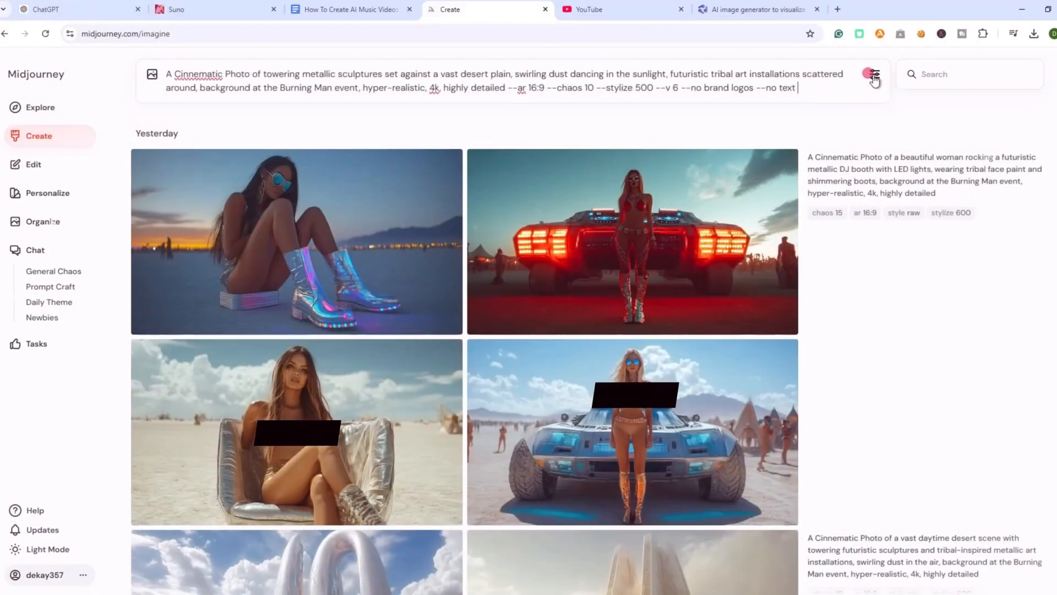
pyautogui.click(875, 75)
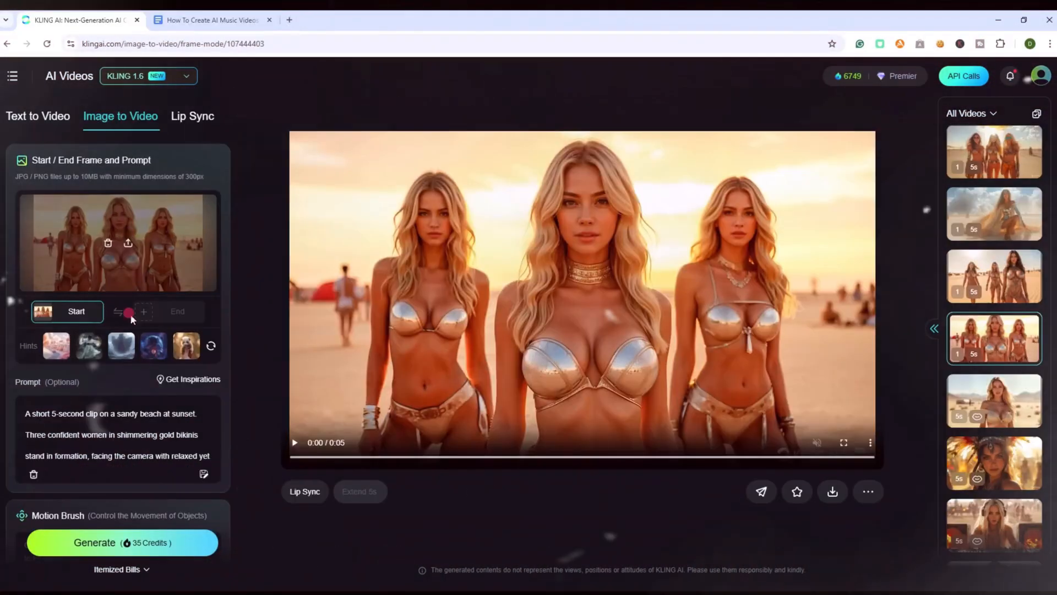
# - In Kling AI, review the image-to-video prompts and settings, and download the generated clip of three women without a watermark
pyautogui.scroll(-10, 144, 420)
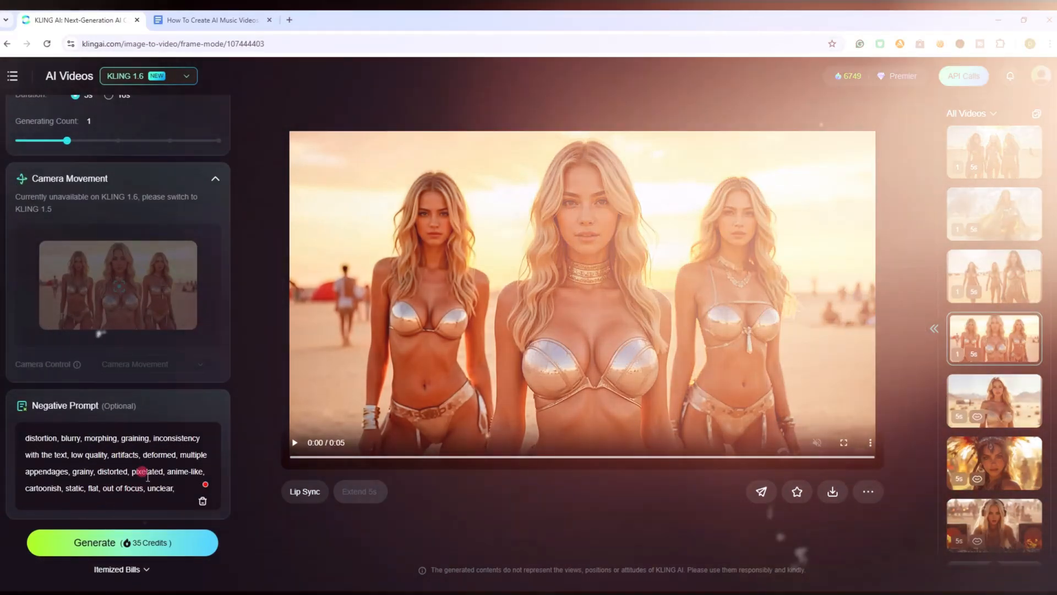
pyautogui.scroll(-2, 148, 477)
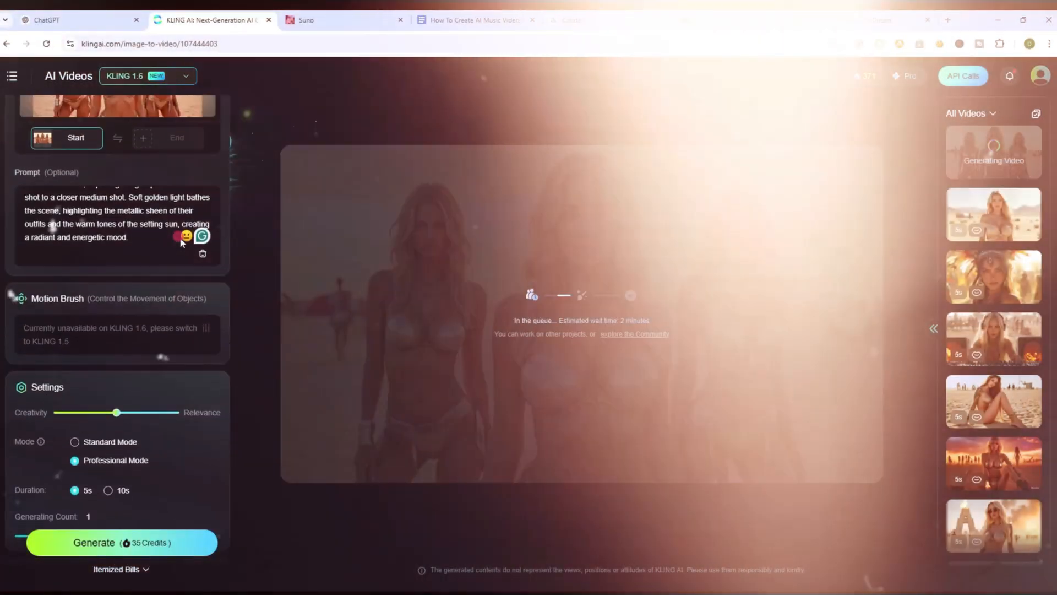
pyautogui.scroll(2, 179, 285)
pyautogui.scroll(2, 179, 285)
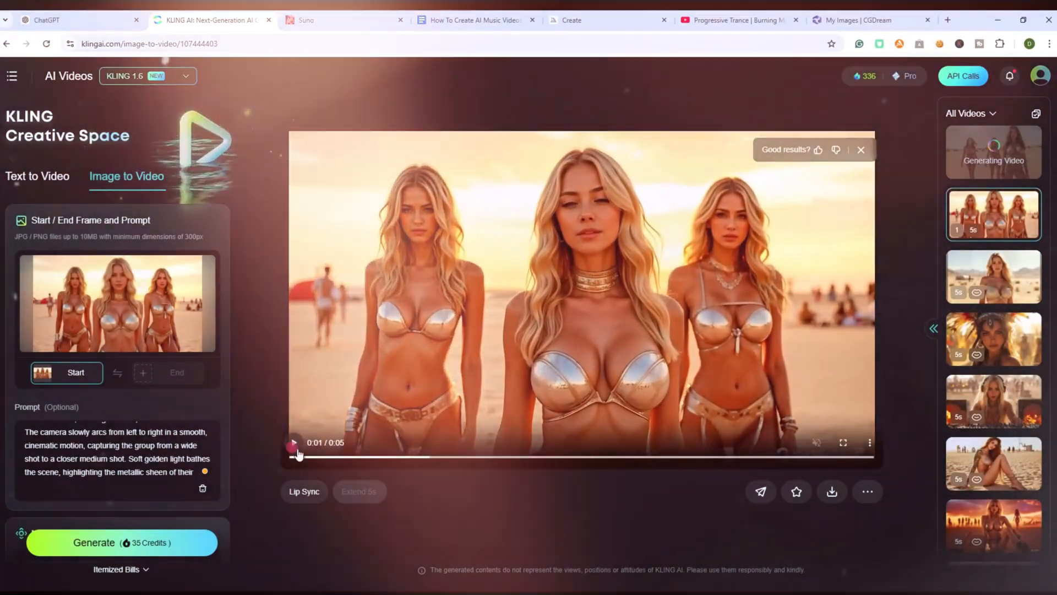
pyautogui.click(833, 492)
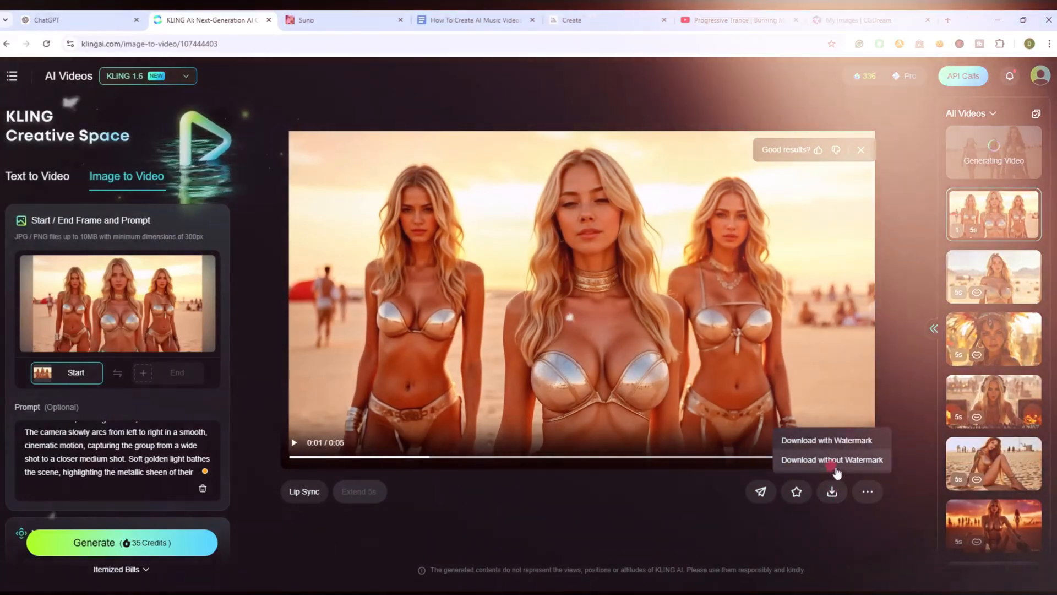
pyautogui.click(831, 462)
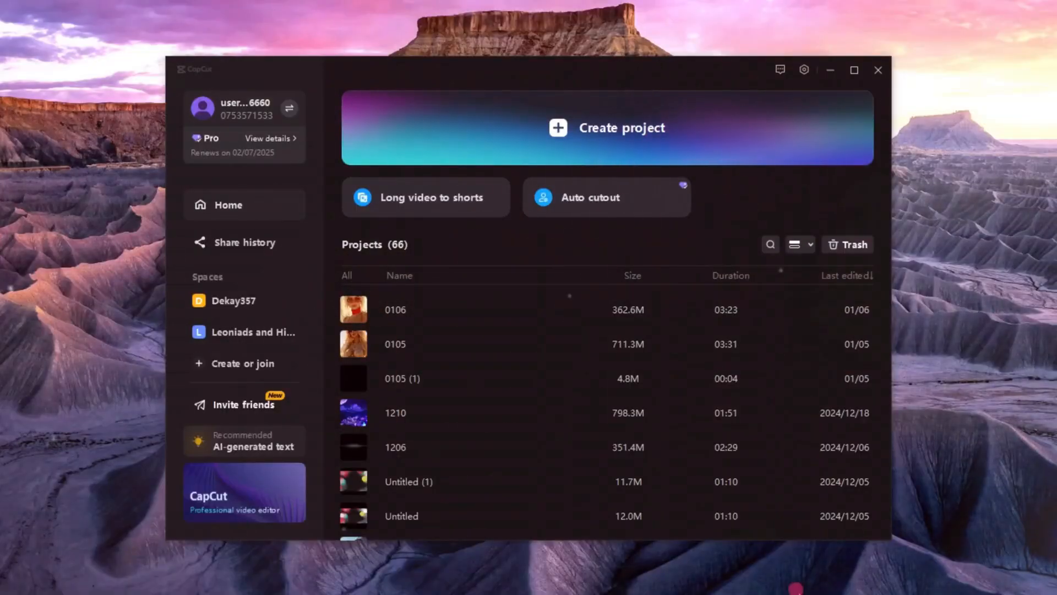
# - Switch to CapCut, create a new project and import the Ambient Trance - Burning Man Vibe song
pyautogui.click(587, 141)
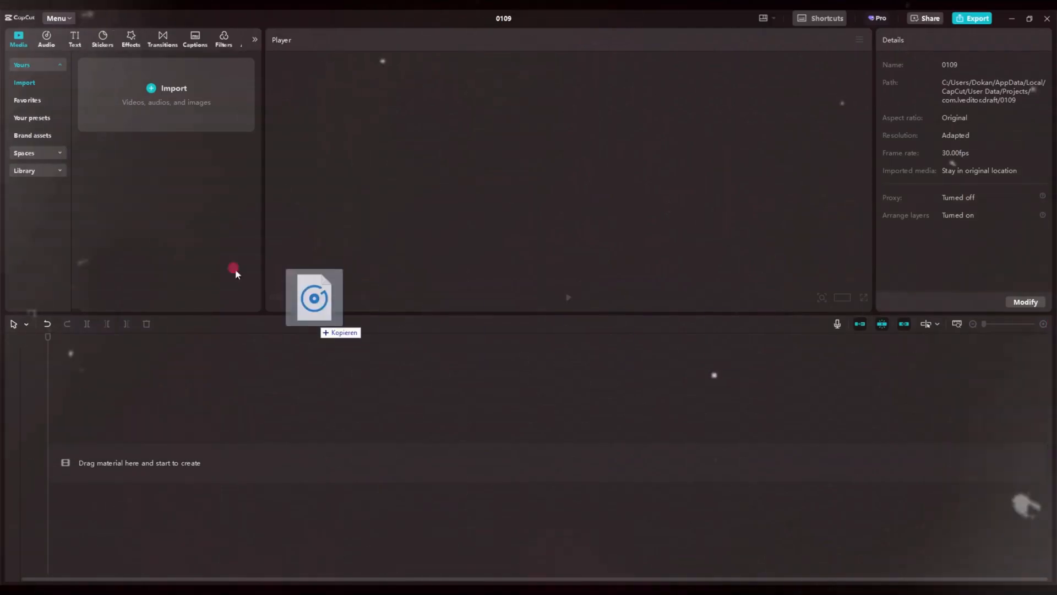
pyautogui.moveTo(235, 268); pyautogui.dragTo(180, 206)
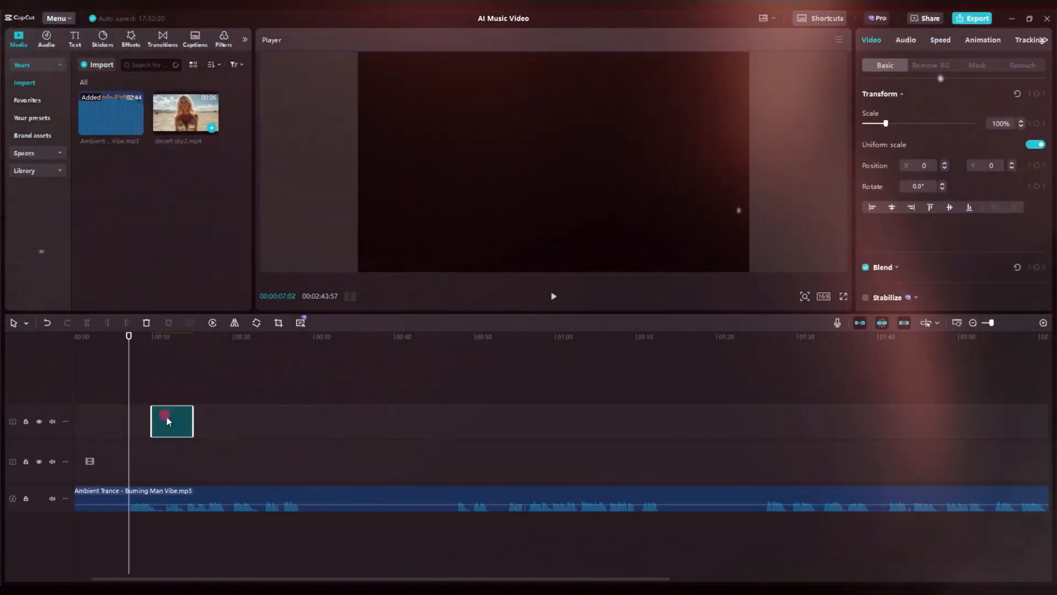
# - Place desert sky2.mp4 above the song track at about 7 seconds, where the vocals begin, and play it back
pyautogui.moveTo(166, 416); pyautogui.dragTo(164, 420)
pyautogui.click(553, 298)
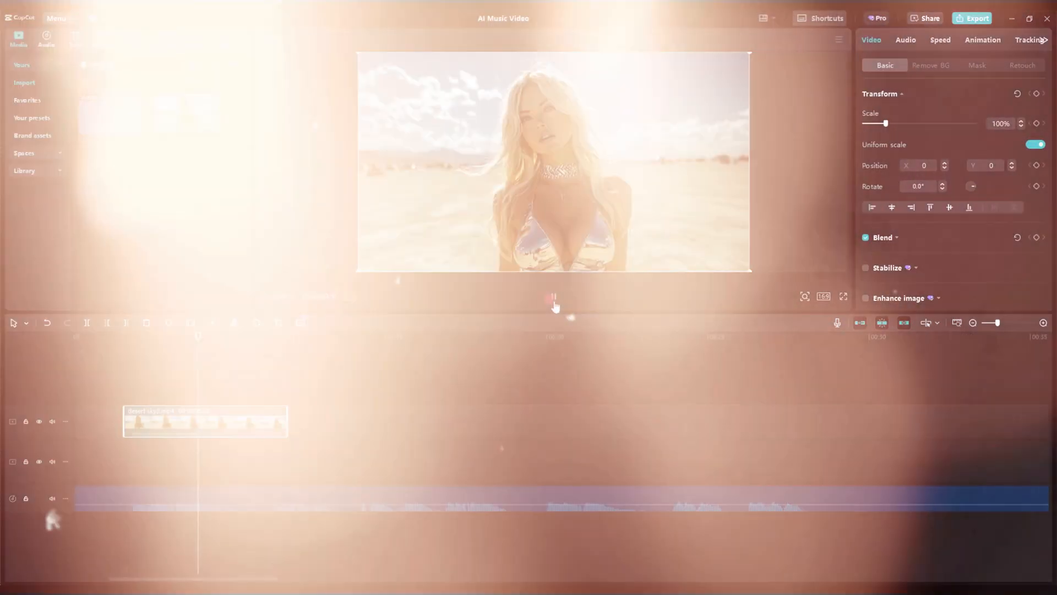
# - Add Feel the distant.mp4 at about 11 seconds and echoes high.mp4 at about 14 seconds on separate tracks, checking each against the vocals
pyautogui.moveTo(300, 338); pyautogui.dragTo(269, 349)
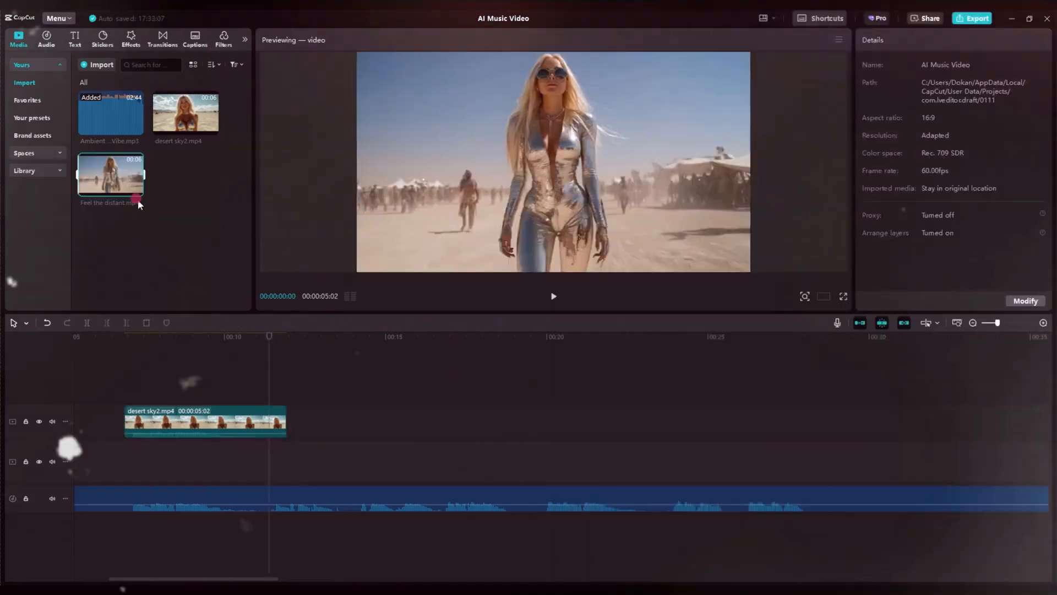
pyautogui.moveTo(137, 199); pyautogui.dragTo(298, 391)
pyautogui.click(550, 296)
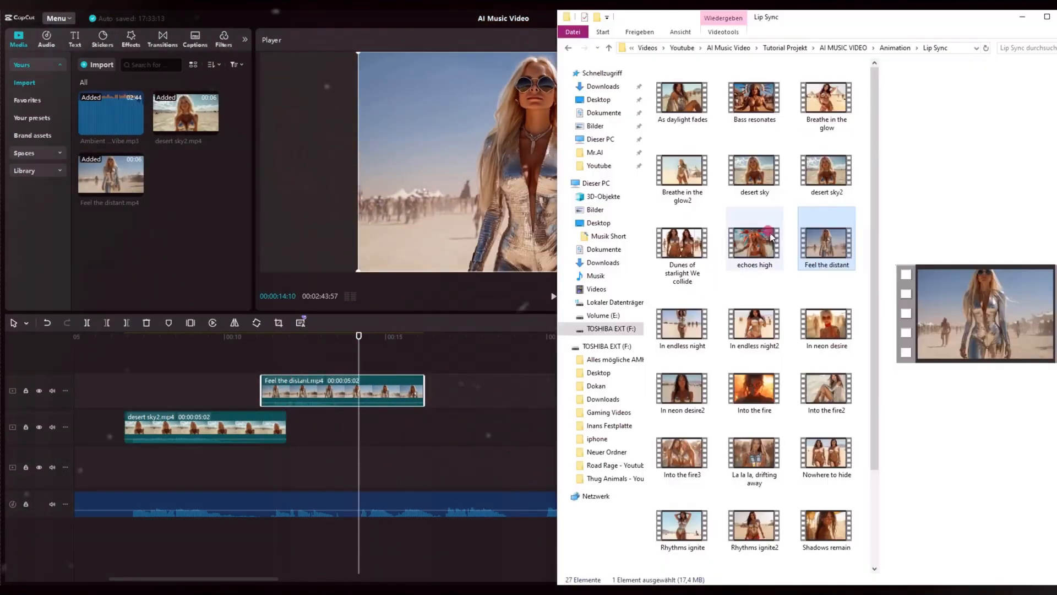
pyautogui.moveTo(185, 175); pyautogui.dragTo(375, 384)
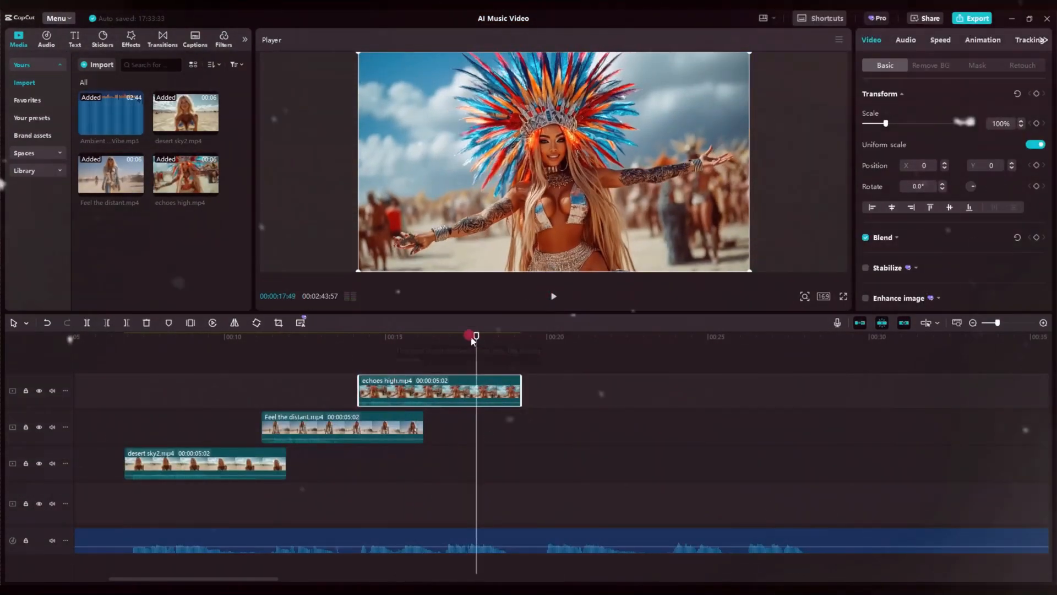
pyautogui.moveTo(470, 336); pyautogui.dragTo(443, 336)
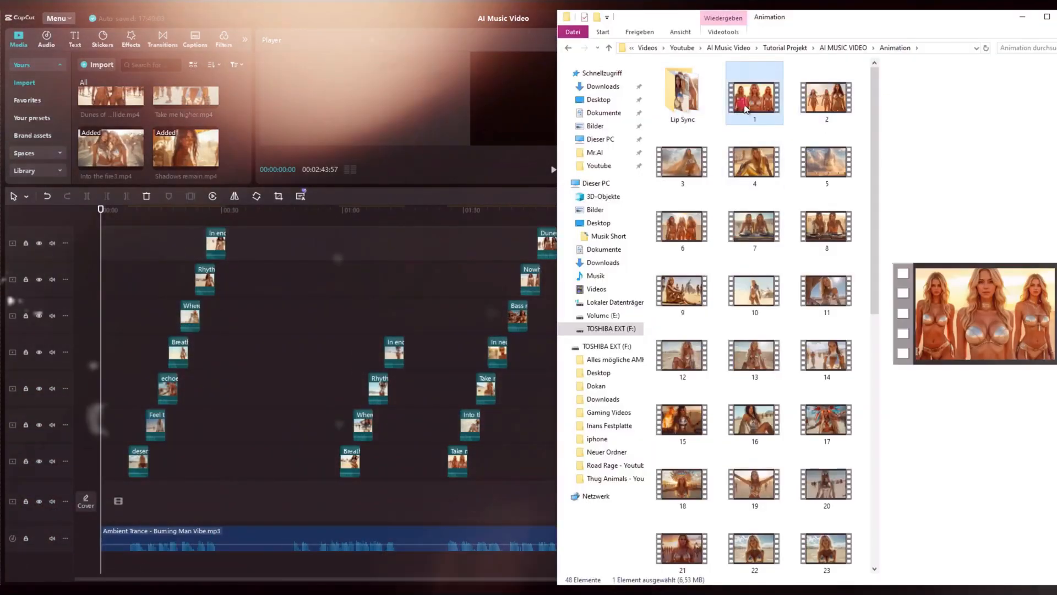
# - Import video 2 from the Animation folder into the project media and select the Feel the distant clip on the timeline
pyautogui.moveTo(826, 94); pyautogui.dragTo(263, 163)
pyautogui.moveTo(263, 163); pyautogui.dragTo(137, 166)
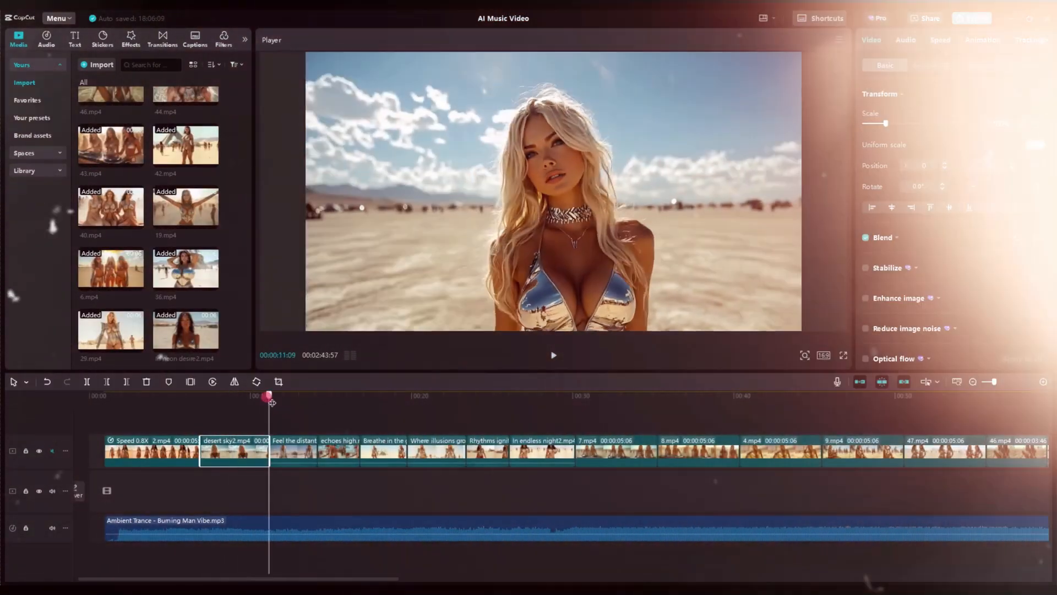
pyautogui.click(293, 440)
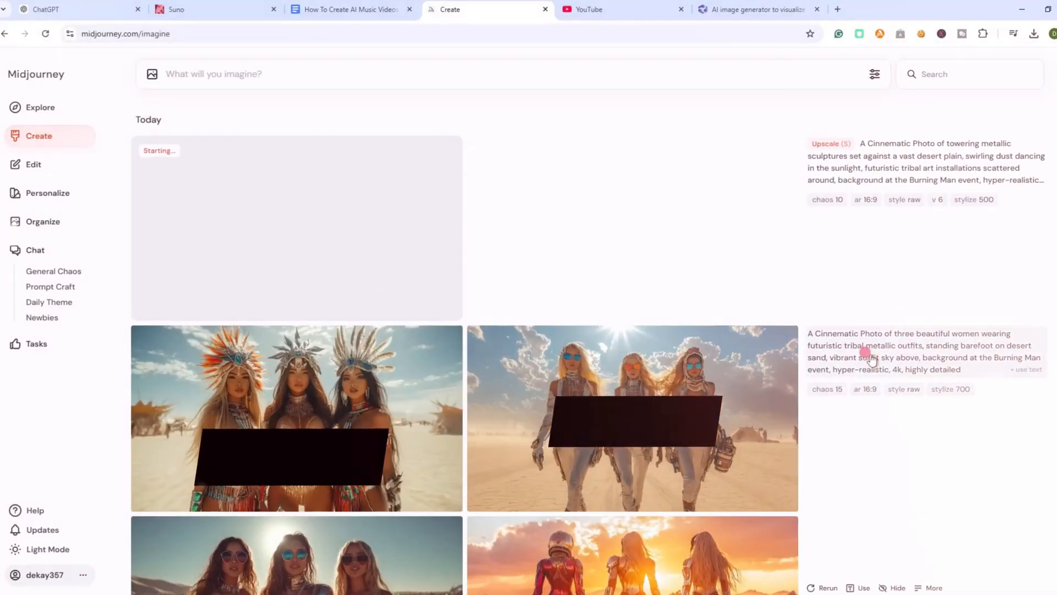
# - In Midjourney, reuse the prompt for three women in futuristic tribal metallic outfits and add a --no naked exclusion
pyautogui.click(866, 352)
pyautogui.write('--no naked b')
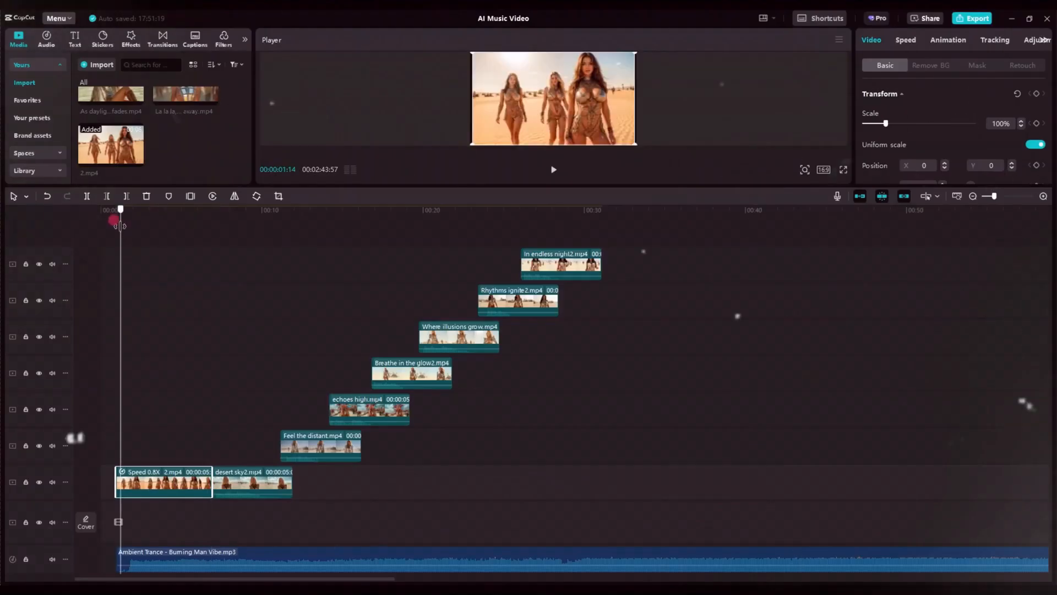
# - Back in CapCut, preview the opening clip and move Feel the distant.mp4 down onto the track holding desert sky2.mp4
pyautogui.press('space')
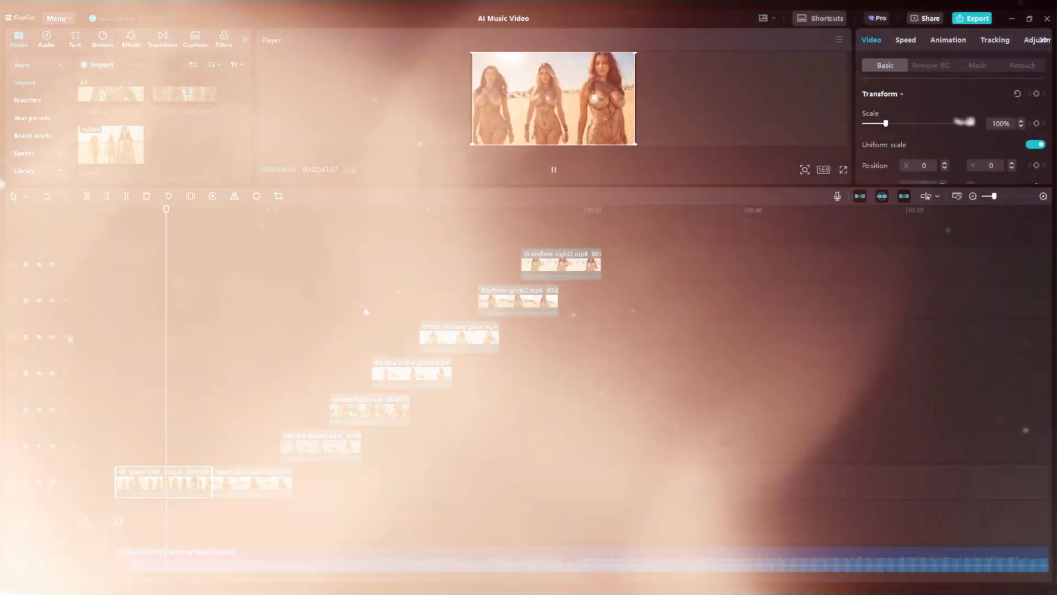
pyautogui.moveTo(314, 446); pyautogui.dragTo(314, 479)
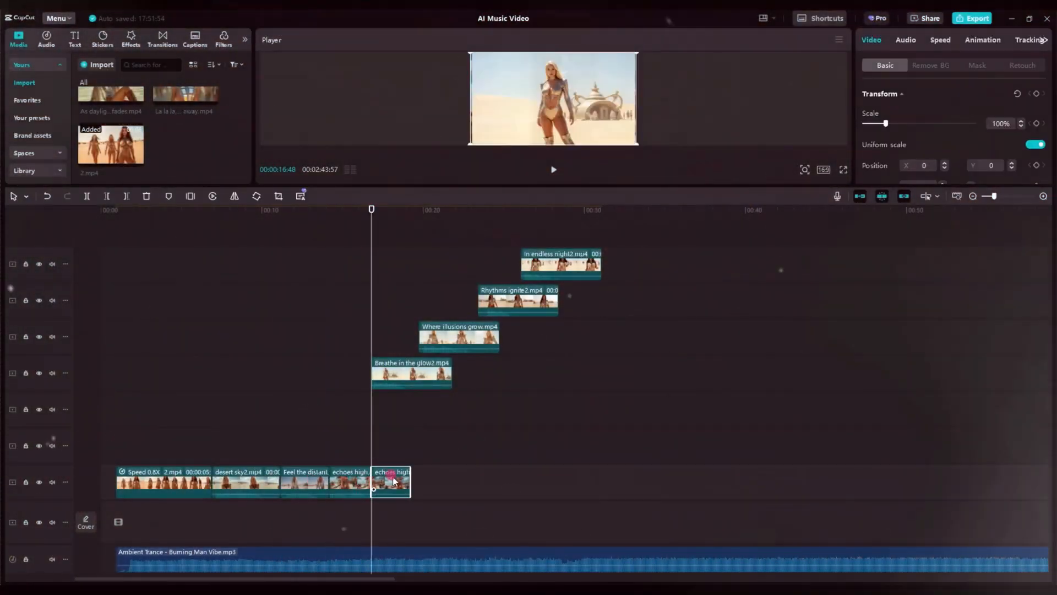